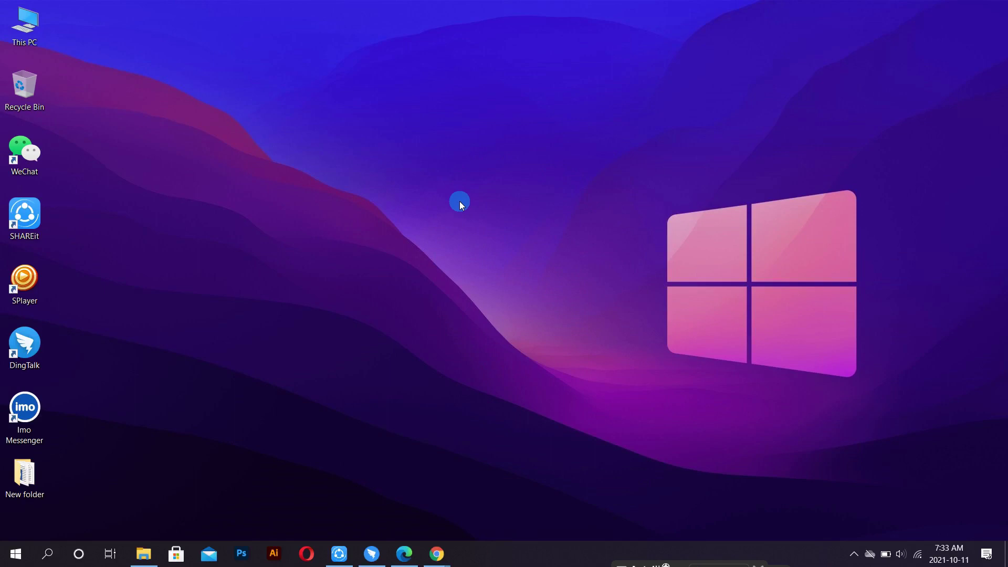
# Search Google in Chrome for 'microsoft sql server download'
pyautogui.click(437, 551)
pyautogui.click(487, 496)
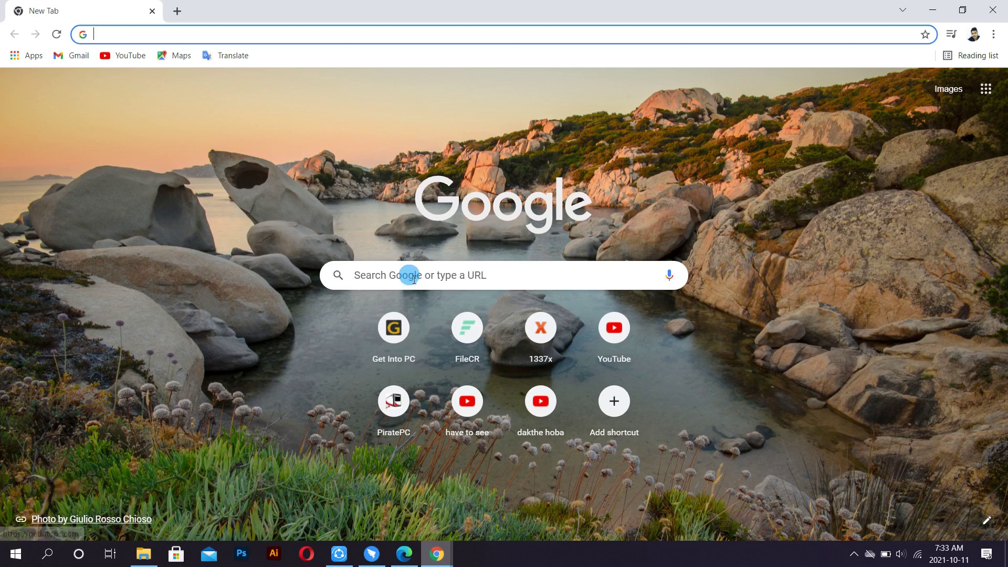
pyautogui.click(410, 276)
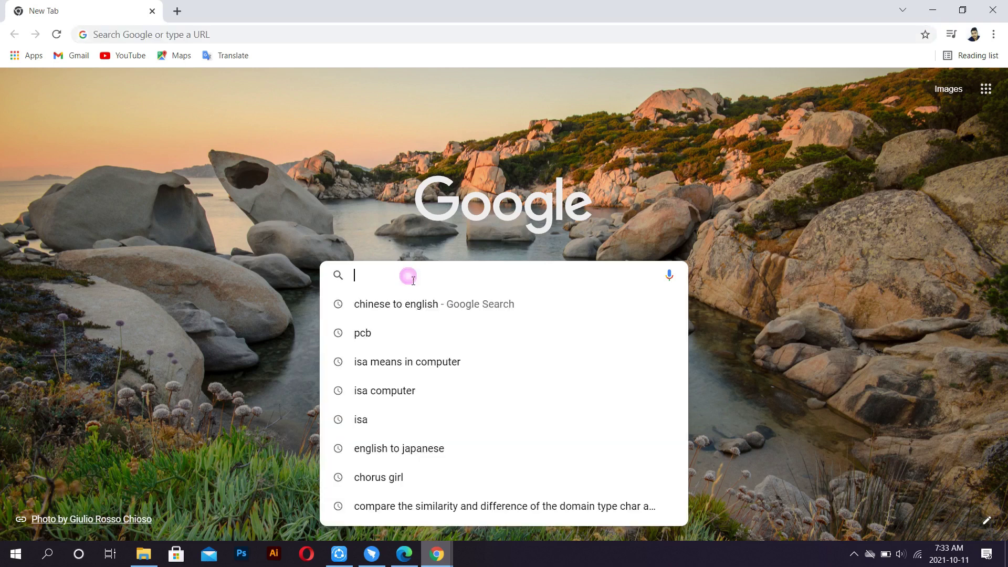
pyautogui.write('Microsoft ')
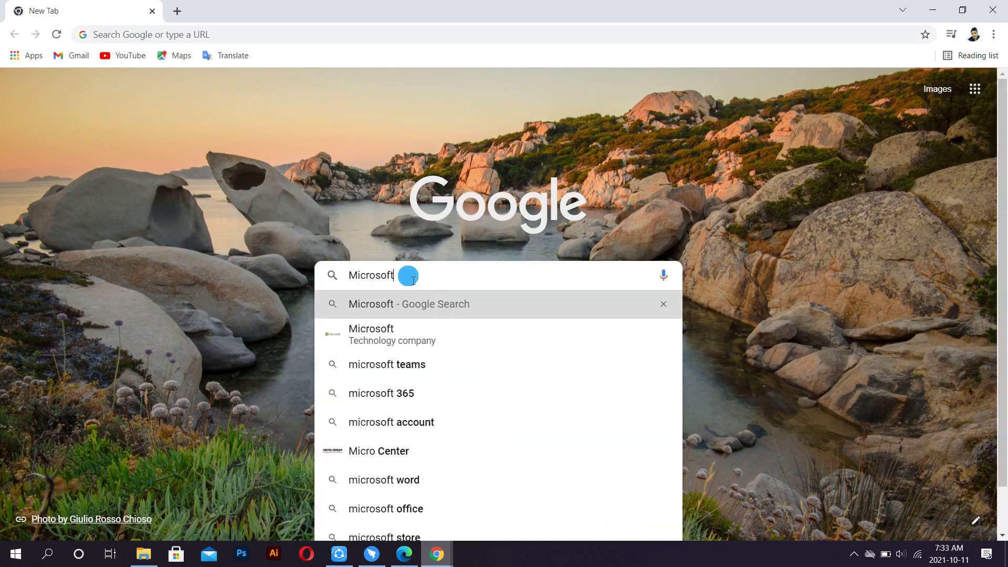
pyautogui.write('SQL Ser')
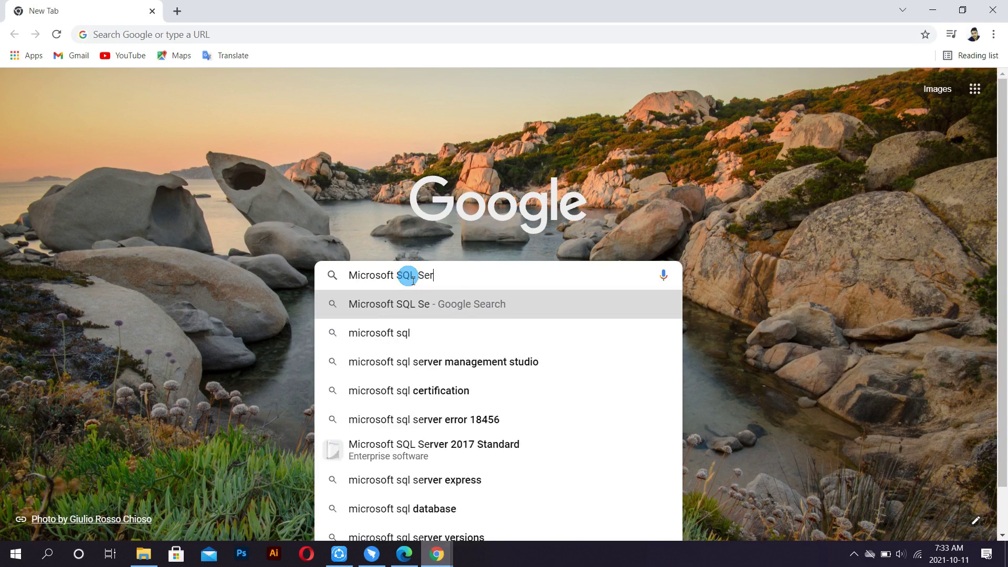
pyautogui.write('ver Download')
pyautogui.press('Return')
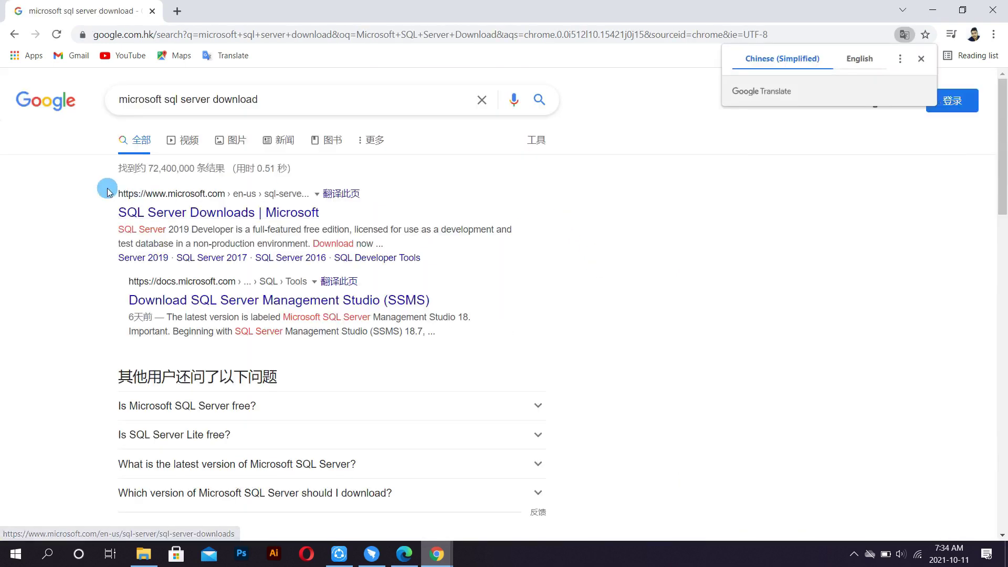
# Dismiss the translation offer and open the SQL Server Downloads result in a new tab
pyautogui.moveTo(108, 186); pyautogui.dragTo(83, 199)
pyautogui.click(83, 202)
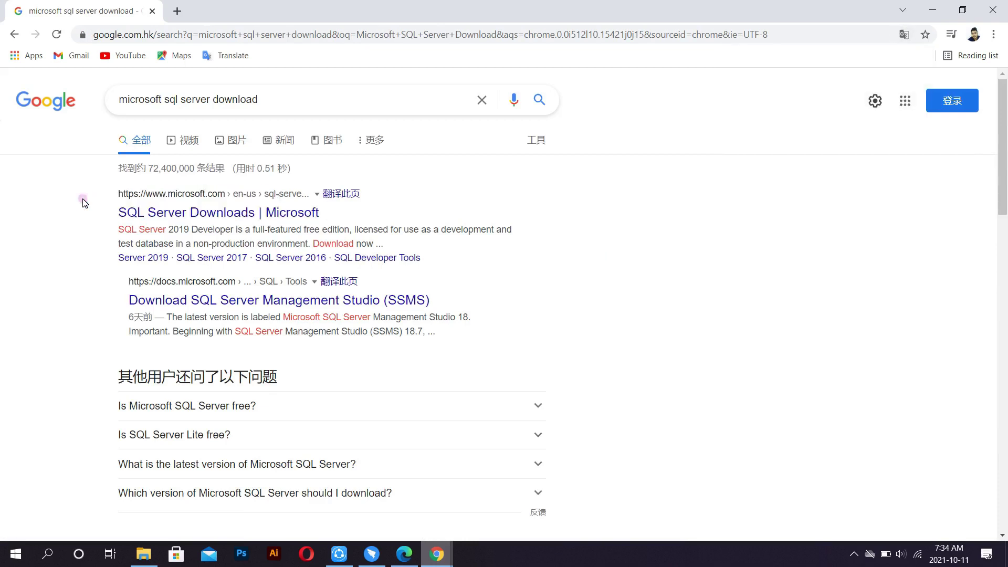
pyautogui.rightClick(175, 206)
pyautogui.click(209, 215)
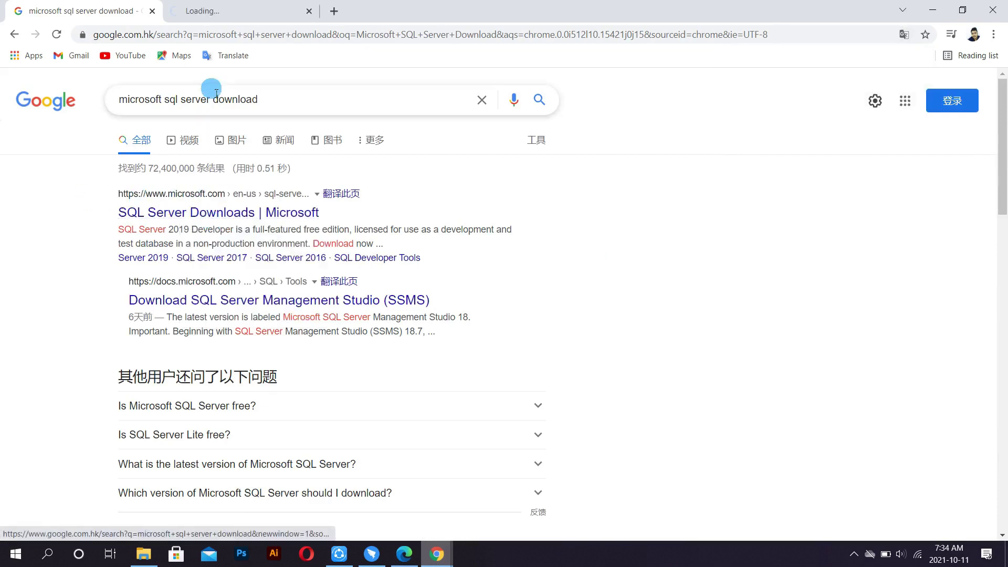
# Download the Express installer SQL2019-SSEI-Expr.exe and show it in its folder
pyautogui.click(237, 12)
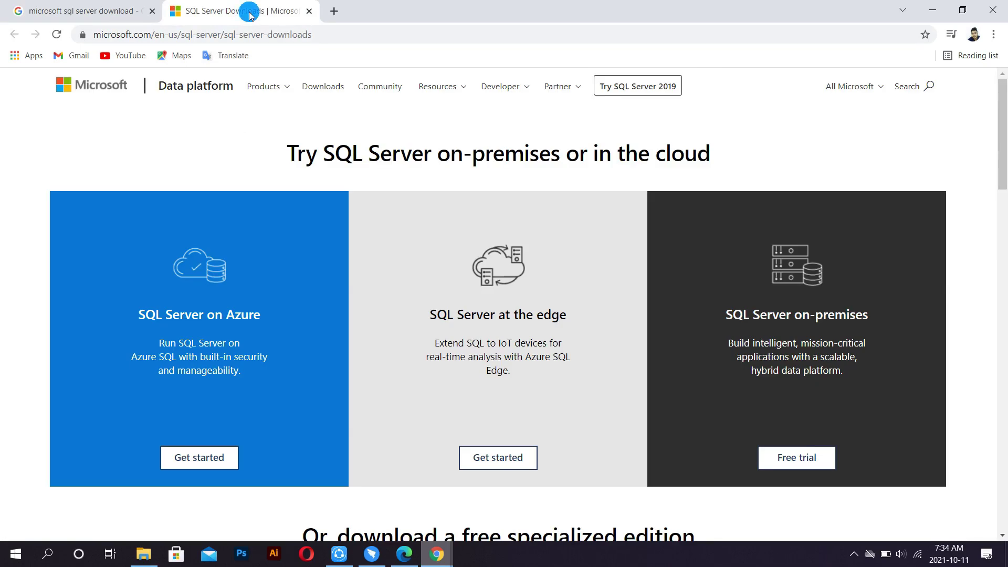
pyautogui.scroll(-2, 330, 282)
pyautogui.scroll(-1, 330, 283)
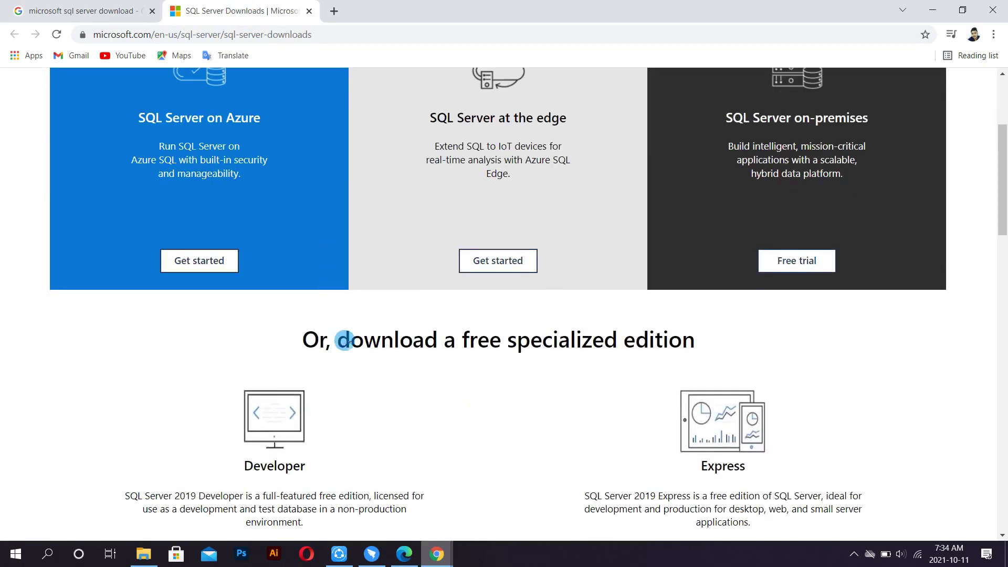
pyautogui.moveTo(339, 339); pyautogui.dragTo(696, 355)
pyautogui.click(753, 356)
pyautogui.scroll(-3, 754, 356)
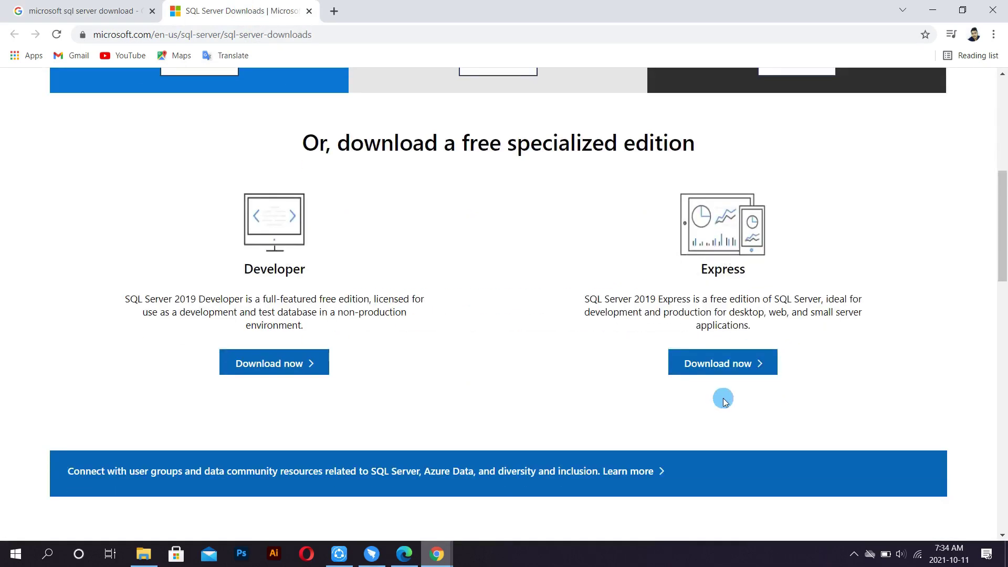
pyautogui.moveTo(584, 298)
pyautogui.mouseDown()
pyautogui.moveTo(787, 300)
pyautogui.moveTo(603, 316)
pyautogui.moveTo(867, 326)
pyautogui.mouseUp()
pyautogui.click(607, 349)
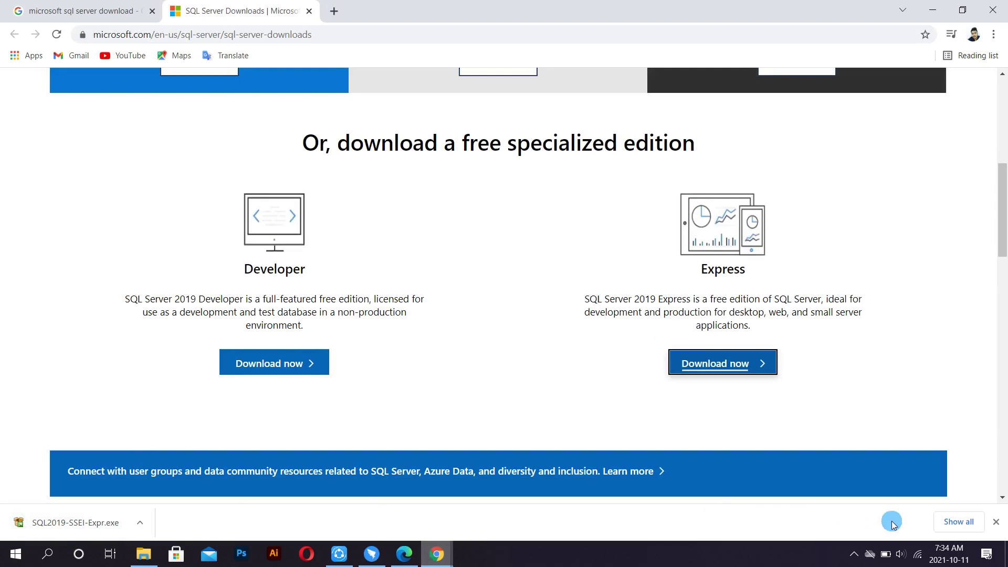
pyautogui.click(942, 521)
pyautogui.click(370, 211)
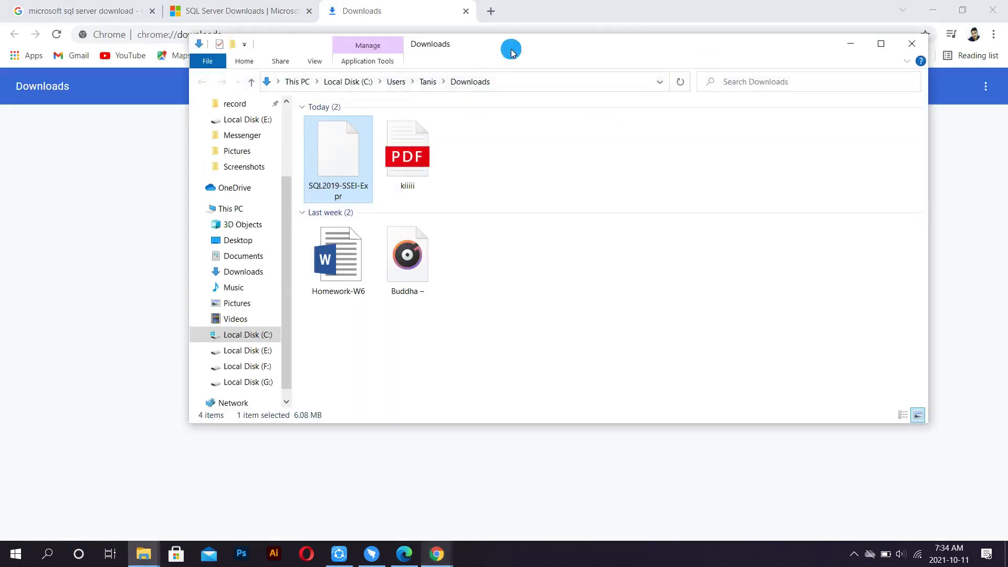
# Maximize the Downloads folder, run SQL2019-SSEI-Expr, then minimize the folder window
pyautogui.doubleClick(511, 50)
pyautogui.doubleClick(144, 134)
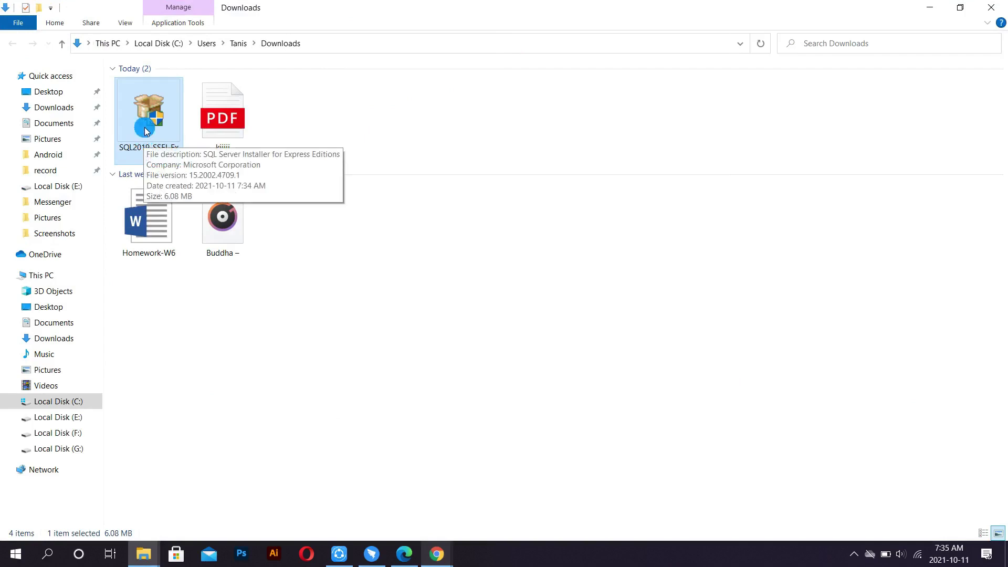
pyautogui.click(930, 7)
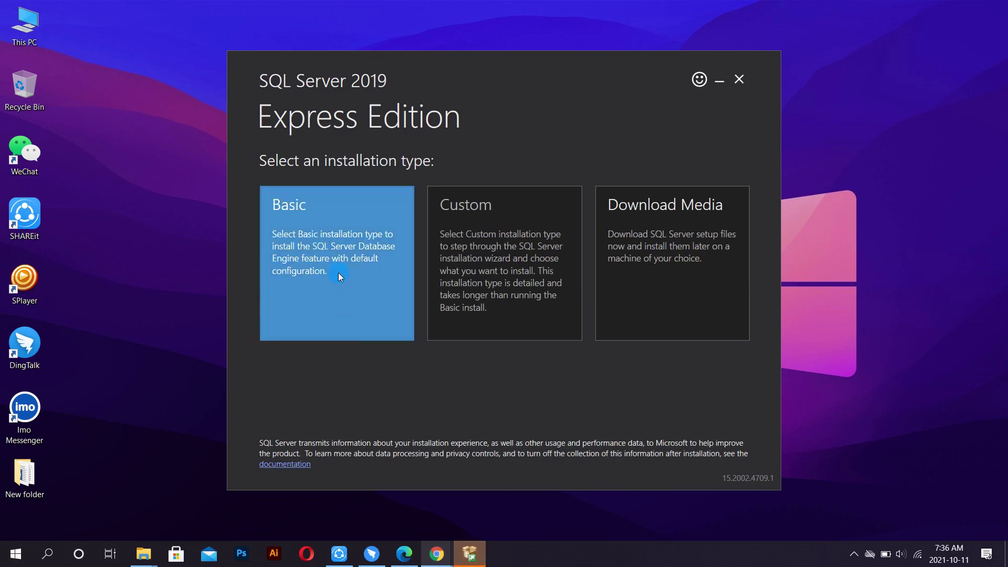
# Run a Basic install, accepting the license terms and the default install location
pyautogui.click(330, 314)
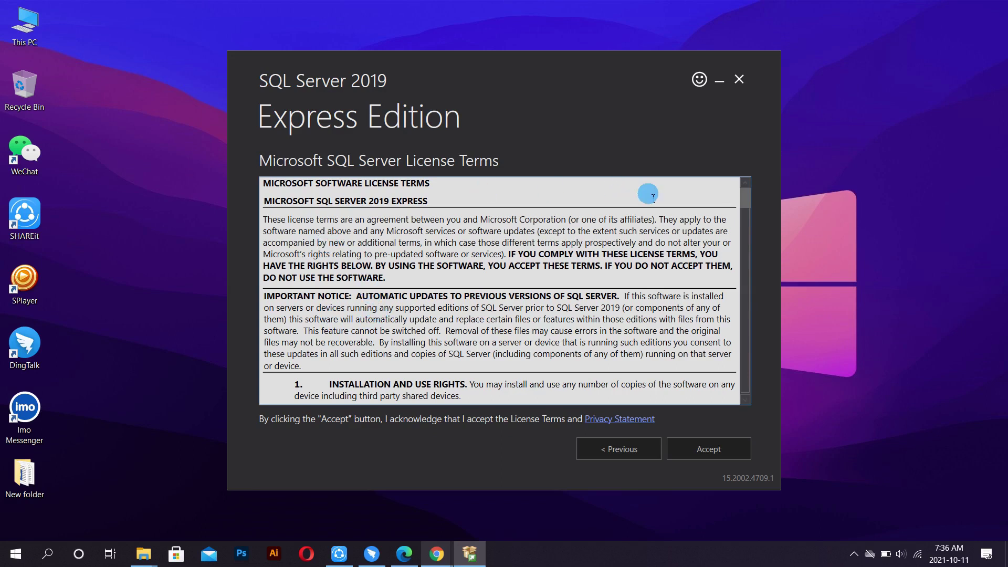
pyautogui.click(701, 447)
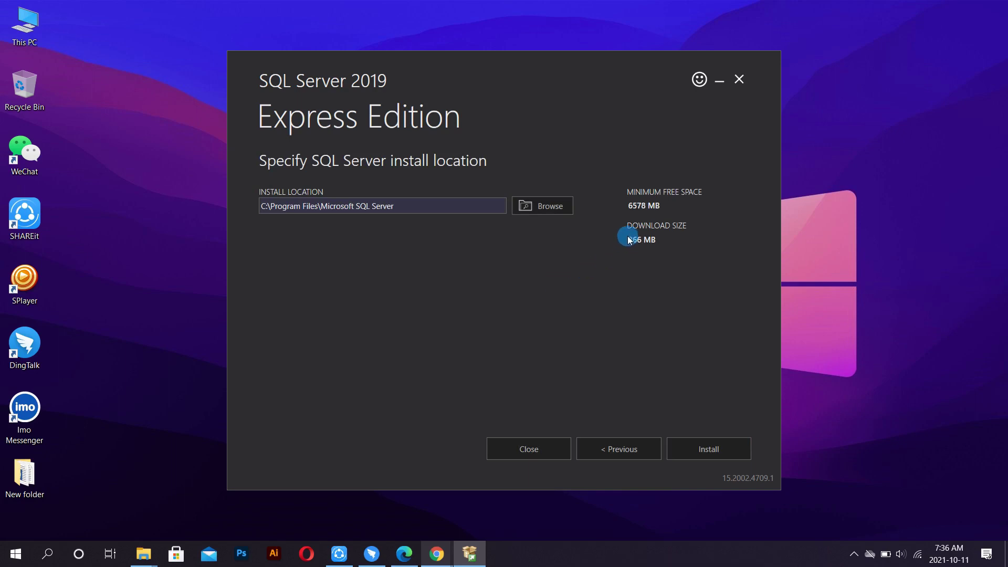
pyautogui.moveTo(625, 241); pyautogui.dragTo(630, 239)
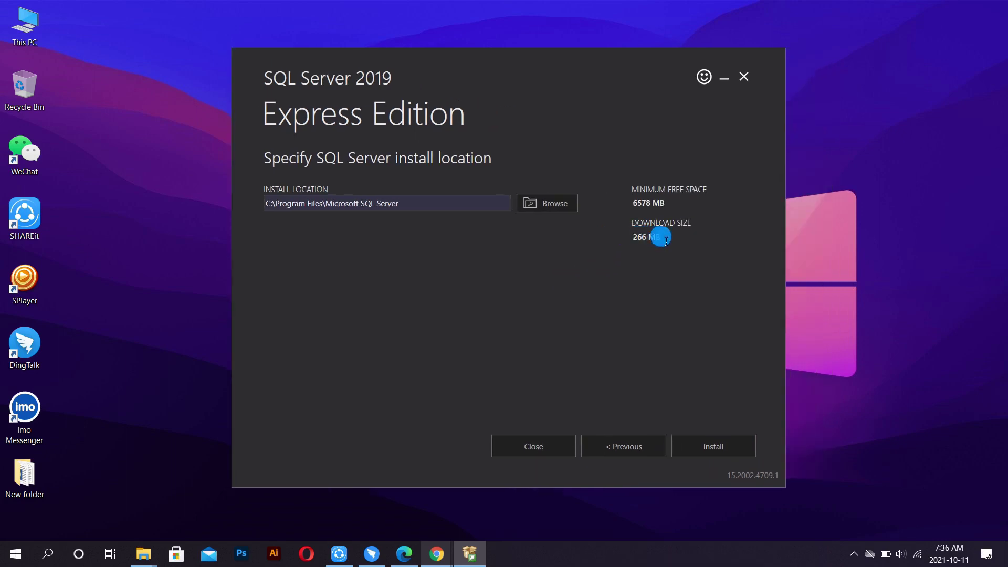
pyautogui.moveTo(633, 235); pyautogui.dragTo(642, 313)
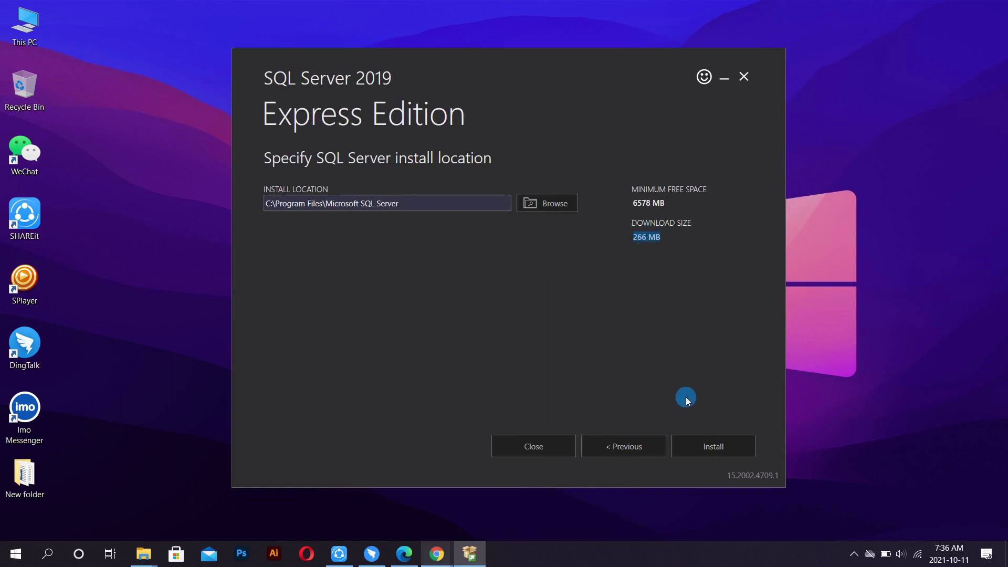
pyautogui.click(707, 446)
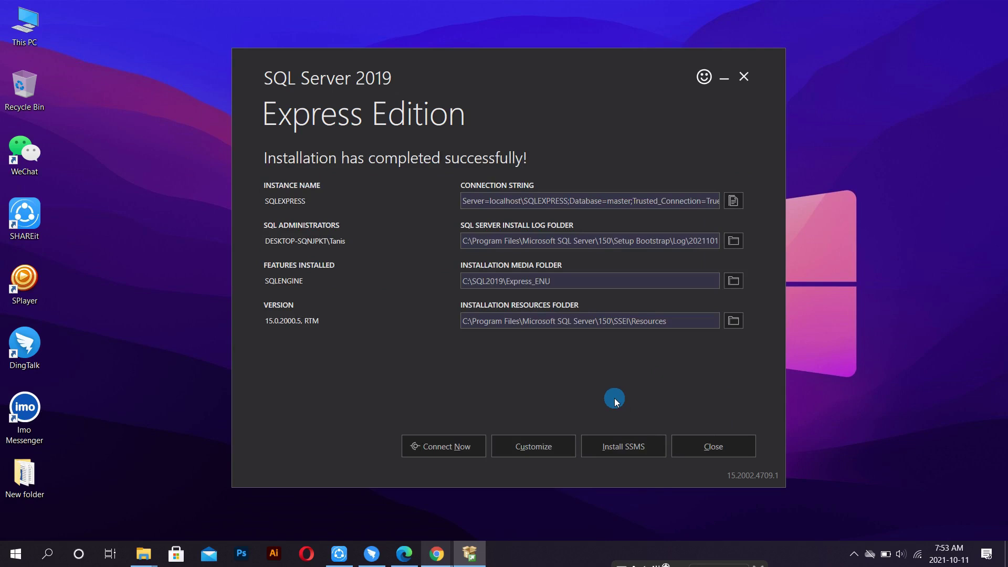
# Verify the SQLEXPRESS version in SQLCMD, then open the SSMS download page from the installer
pyautogui.click(443, 447)
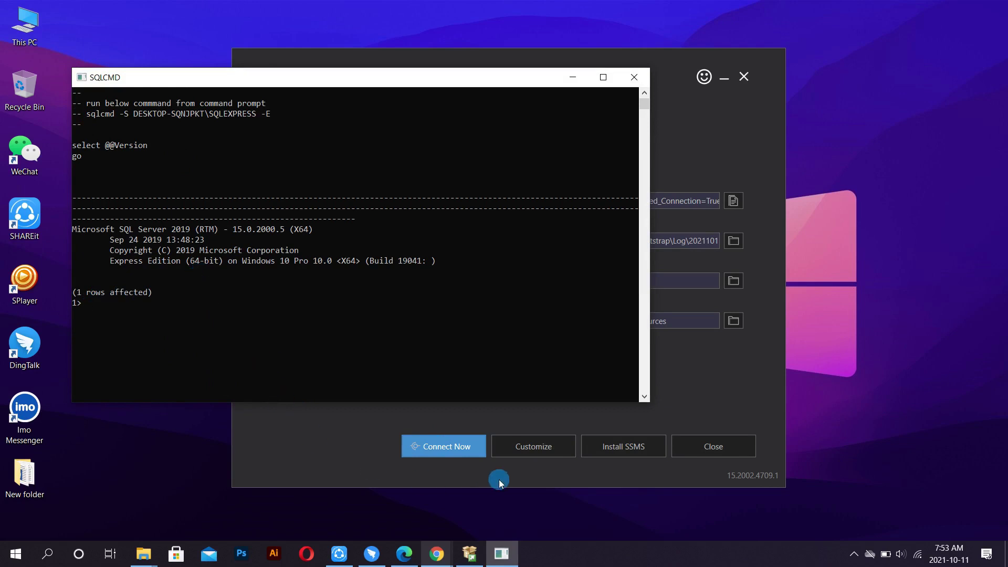
pyautogui.click(605, 477)
pyautogui.click(627, 449)
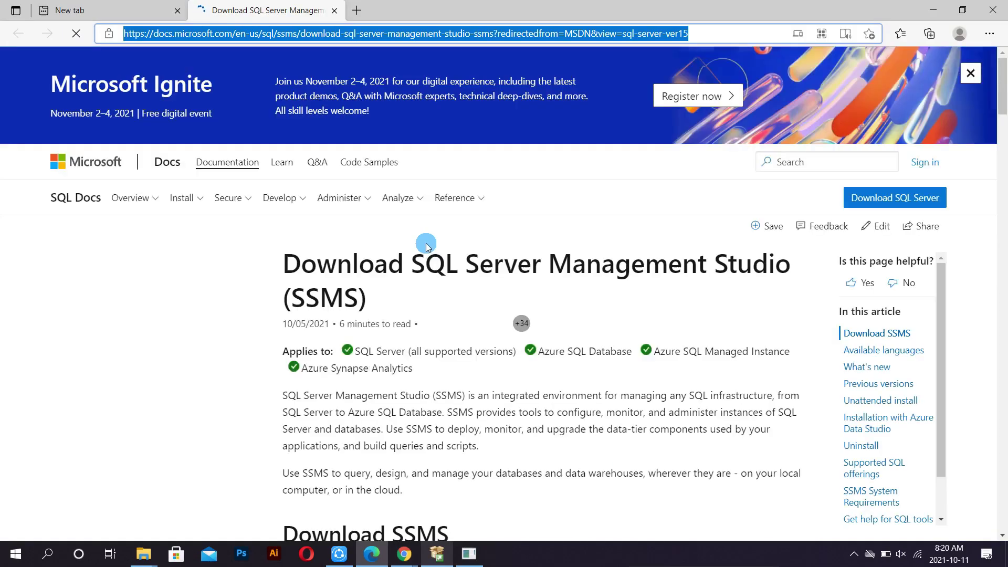
# Download SSMS 18.10 (SSMS-Setup-ENU) and show it in the Downloads folder
pyautogui.moveTo(284, 261); pyautogui.dragTo(408, 306)
pyautogui.scroll(-3, 408, 306)
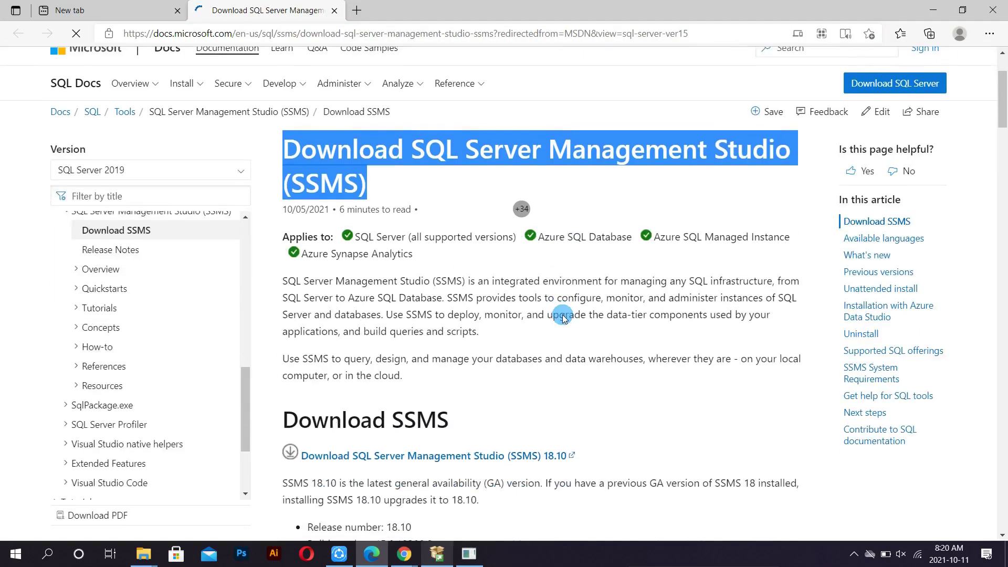
pyautogui.click(386, 344)
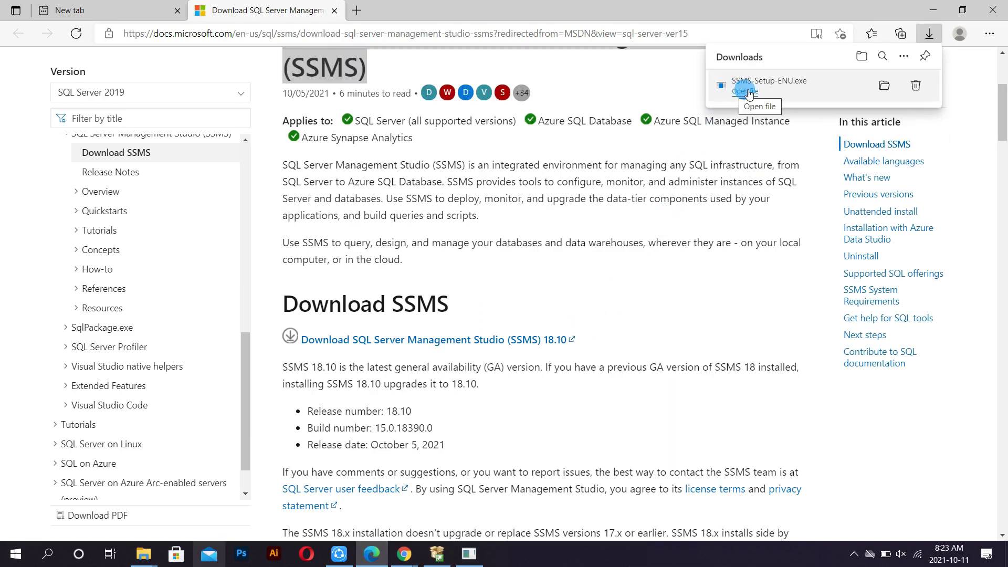
pyautogui.click(883, 85)
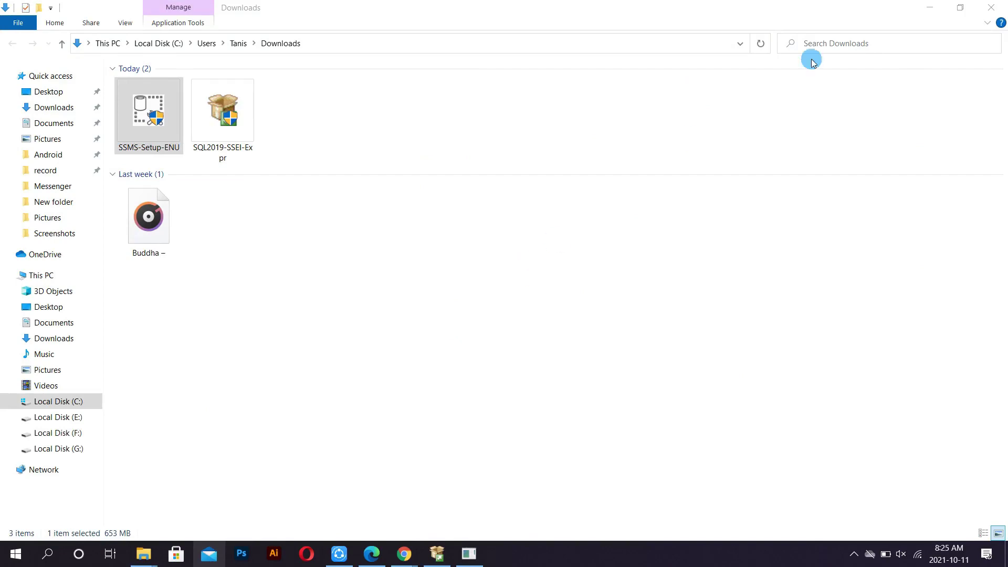
# Minimize the Downloads folder and browser, then switch to the launching SSMS setup
pyautogui.click(930, 7)
pyautogui.click(935, 8)
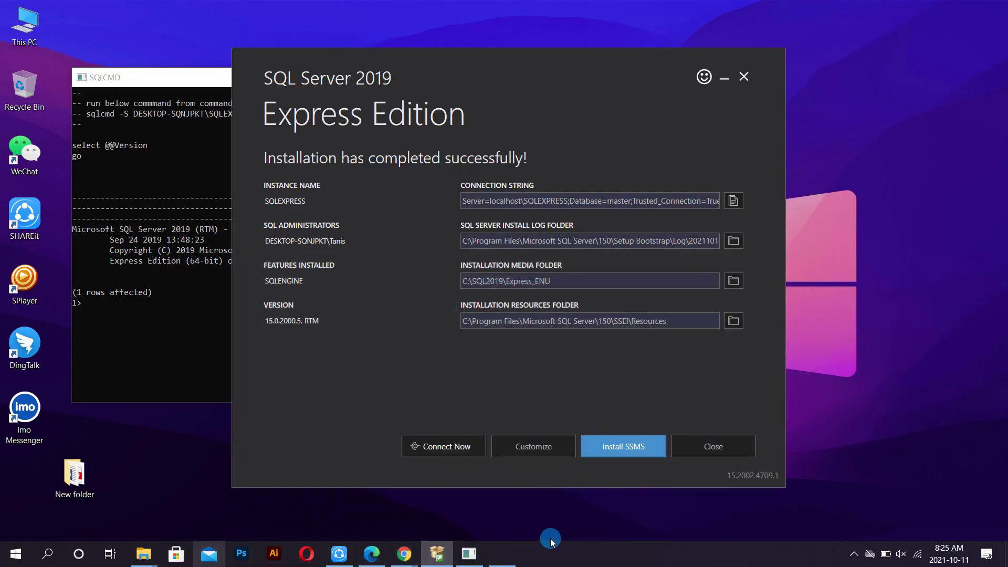
pyautogui.click(504, 557)
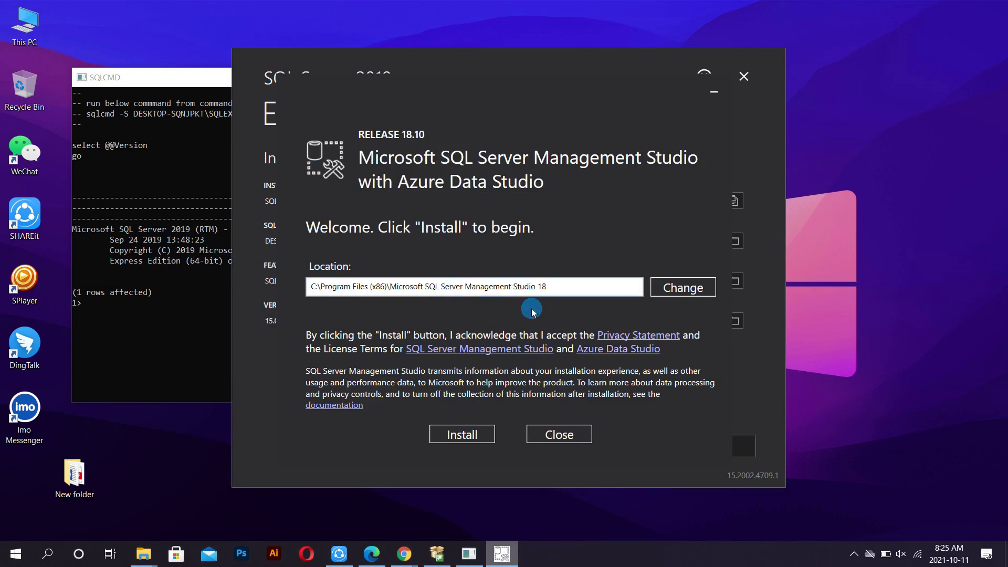
# Install SSMS 18.10 at the default location and close the restart prompt
pyautogui.click(455, 438)
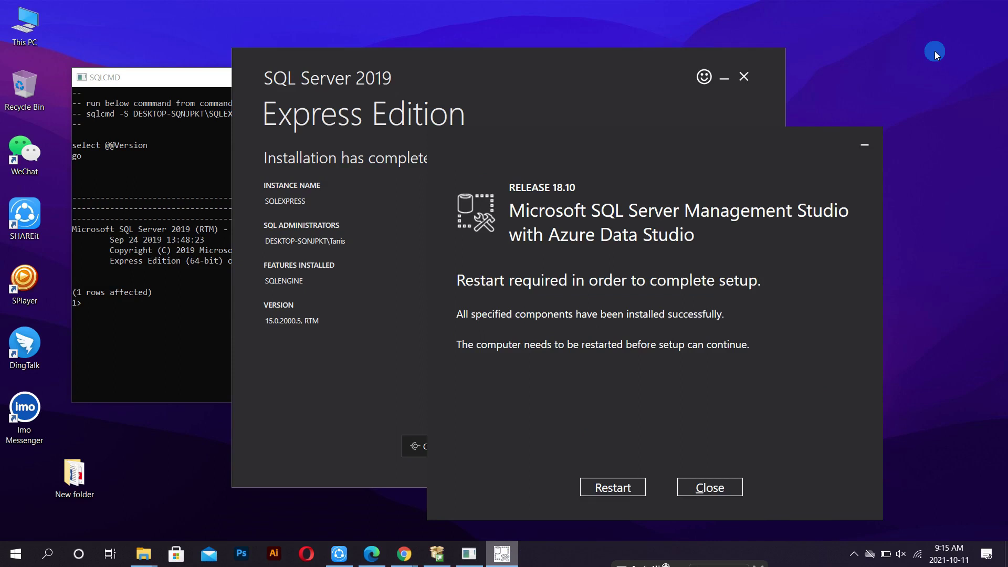
pyautogui.click(609, 488)
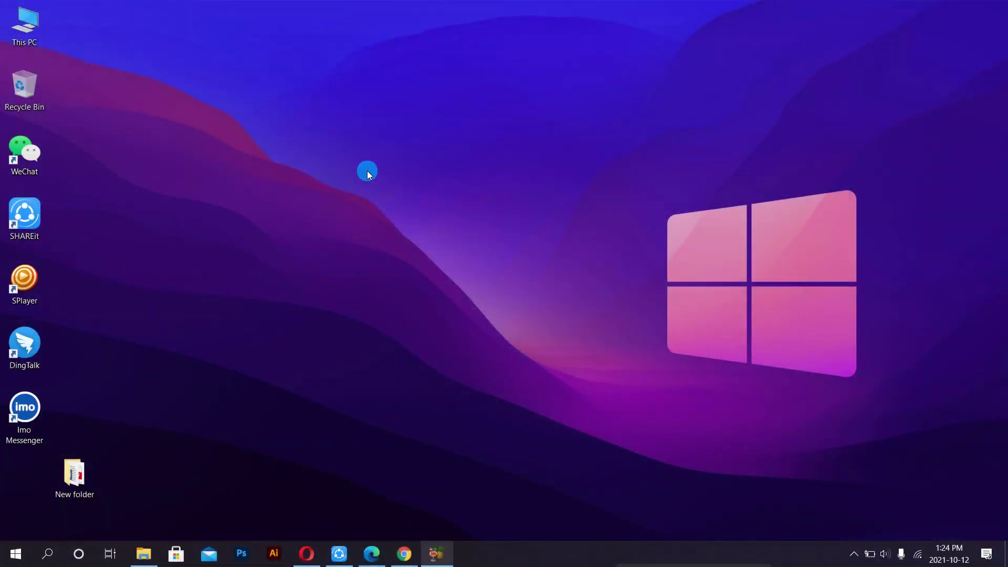
# Find Microsoft SQL Server Management Studio 18 in Windows Search and launch it
pyautogui.click(48, 554)
pyautogui.write('Micros')
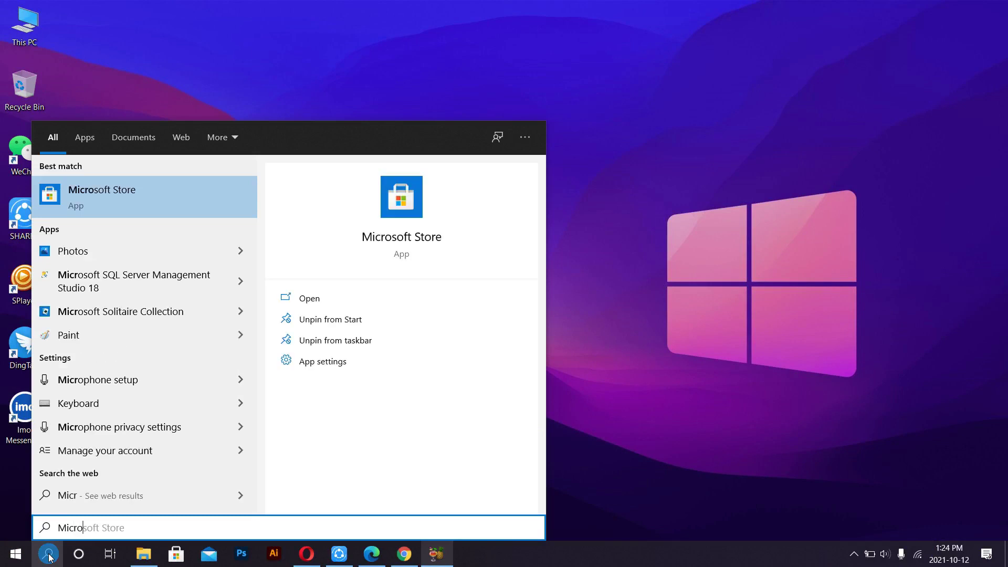
pyautogui.write('oft')
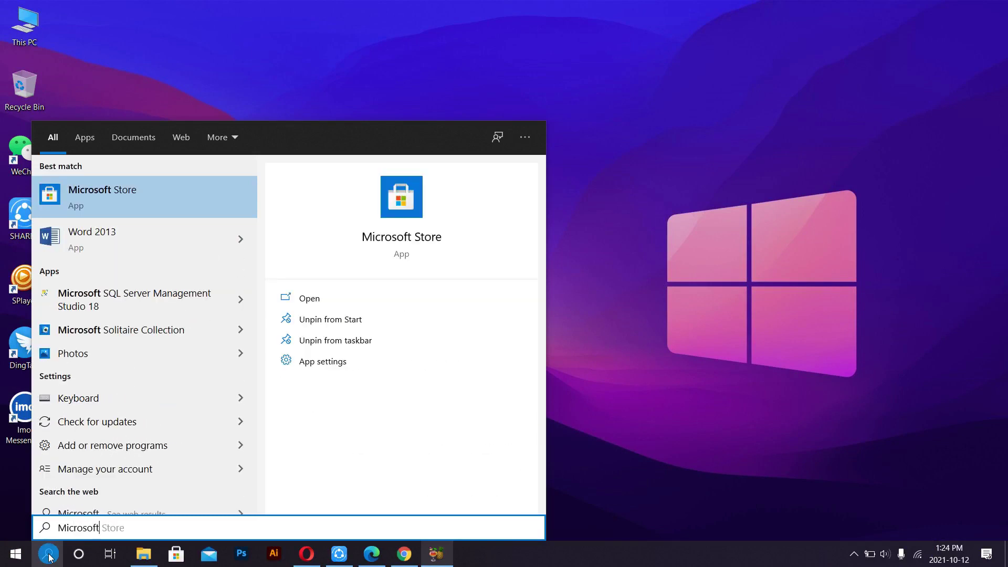
pyautogui.write(' SQL')
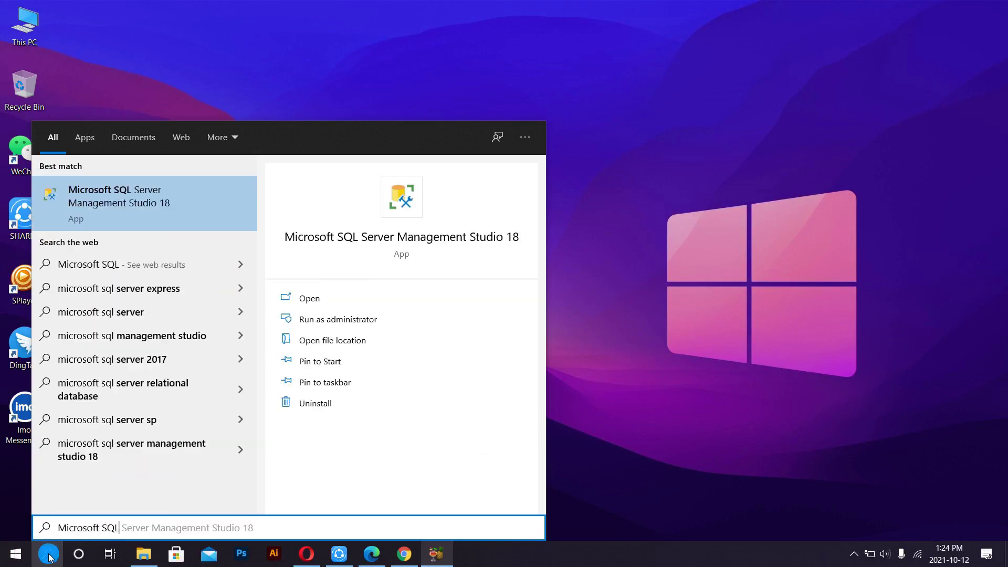
pyautogui.click(131, 193)
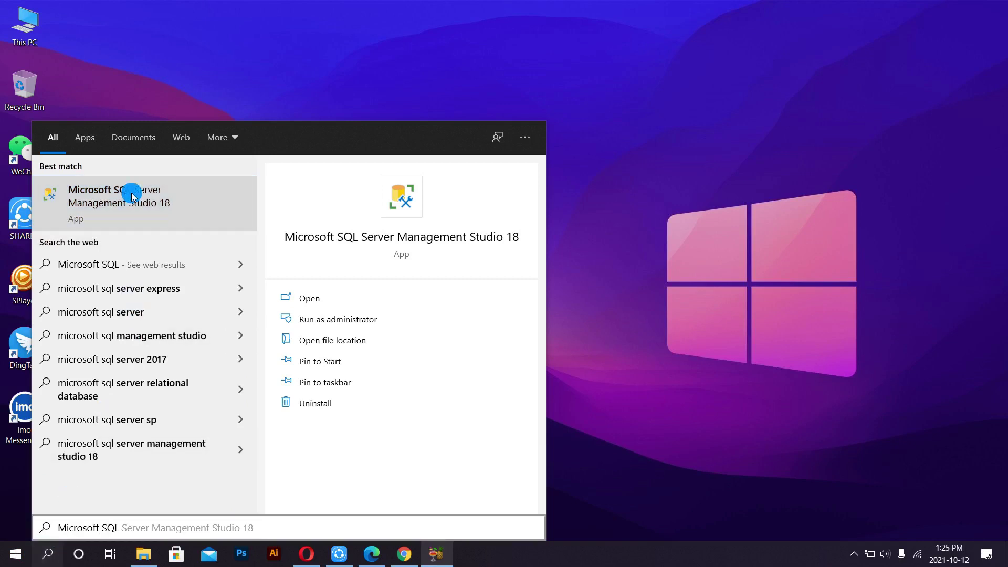
pyautogui.click(137, 210)
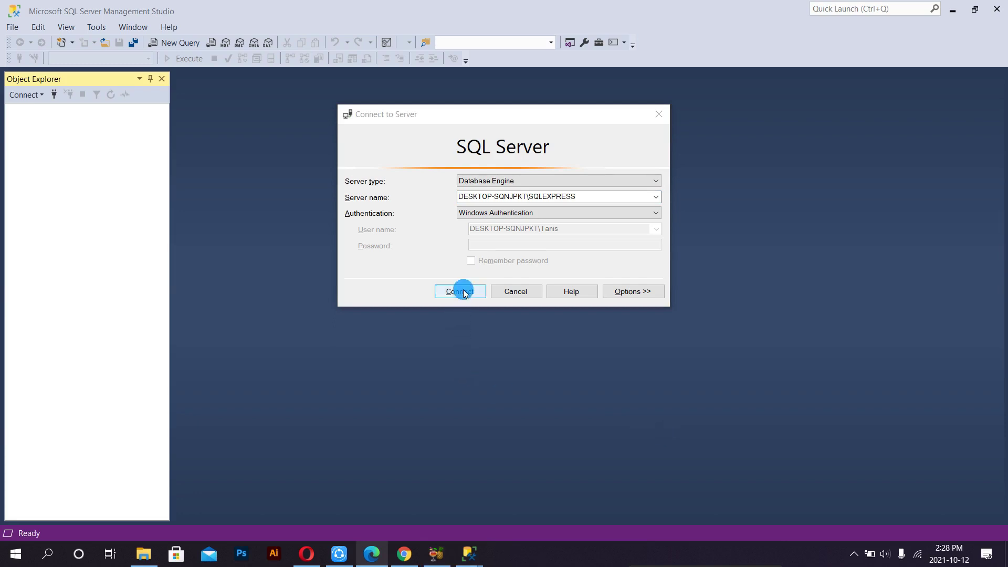
# Connect to DESKTOP-SQNJPKT\SQLEXPRESS using Windows Authentication
pyautogui.click(465, 293)
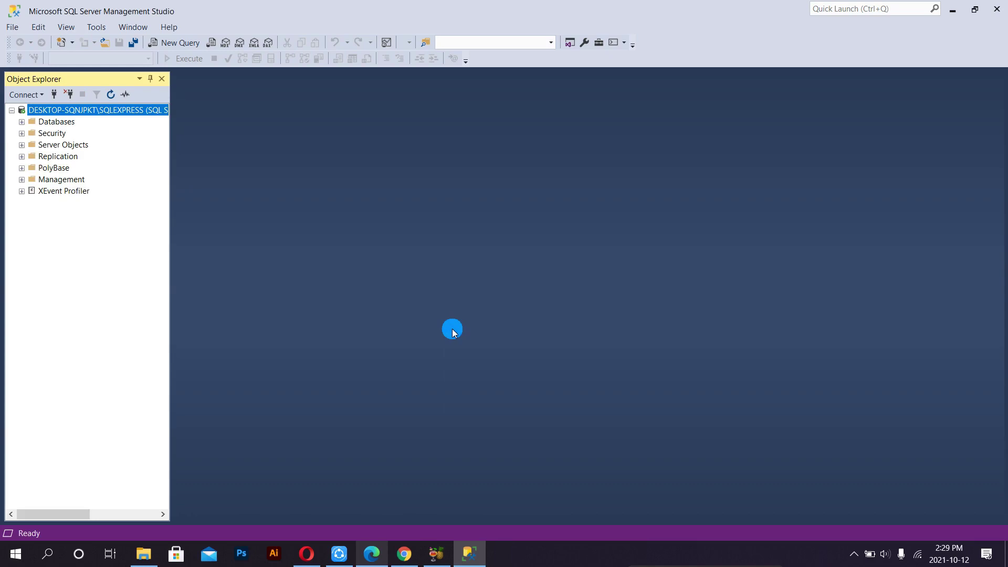
# Create a new database named Test_TanisWorld under the SQLEXPRESS Databases folder
pyautogui.click(21, 121)
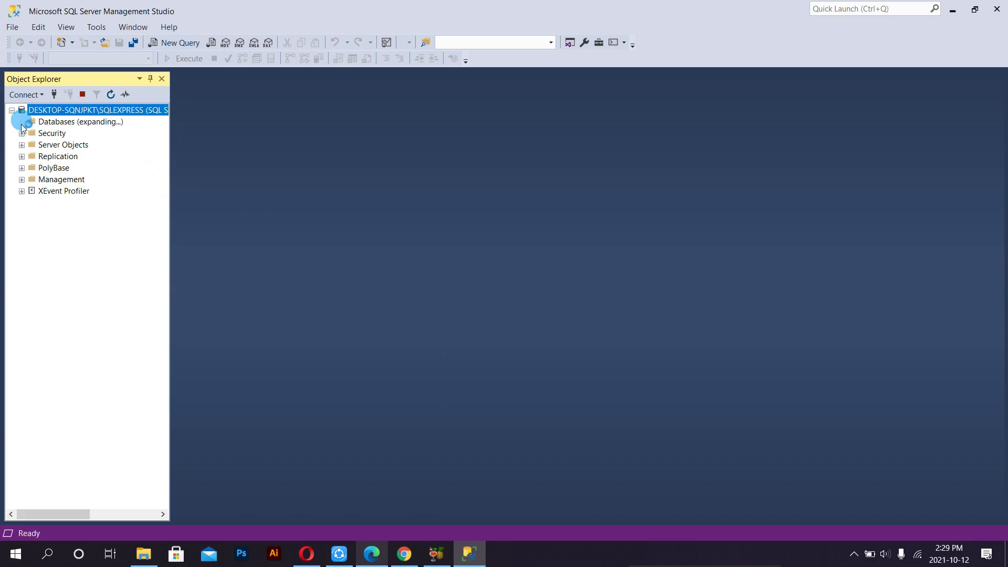
pyautogui.rightClick(53, 122)
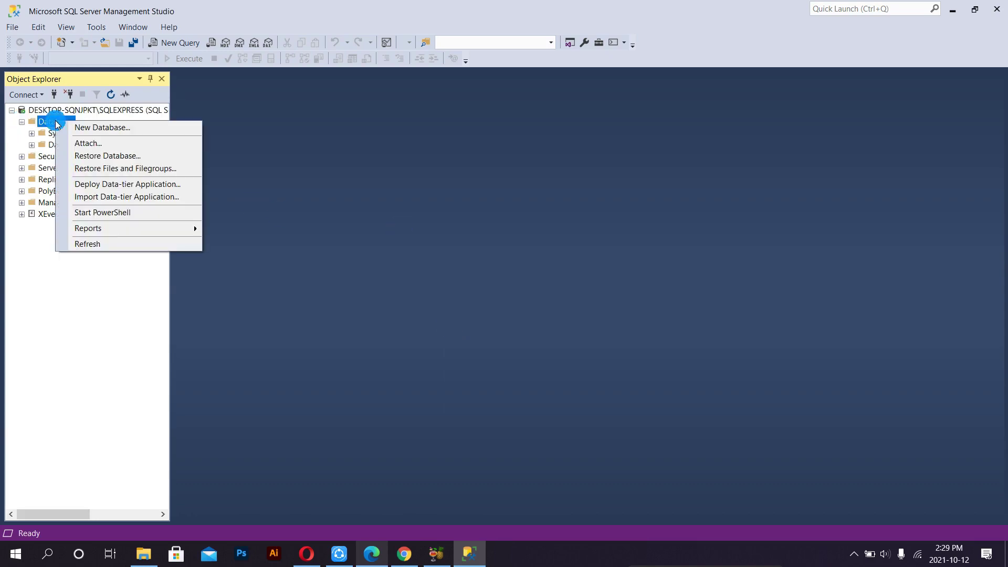
pyautogui.click(94, 133)
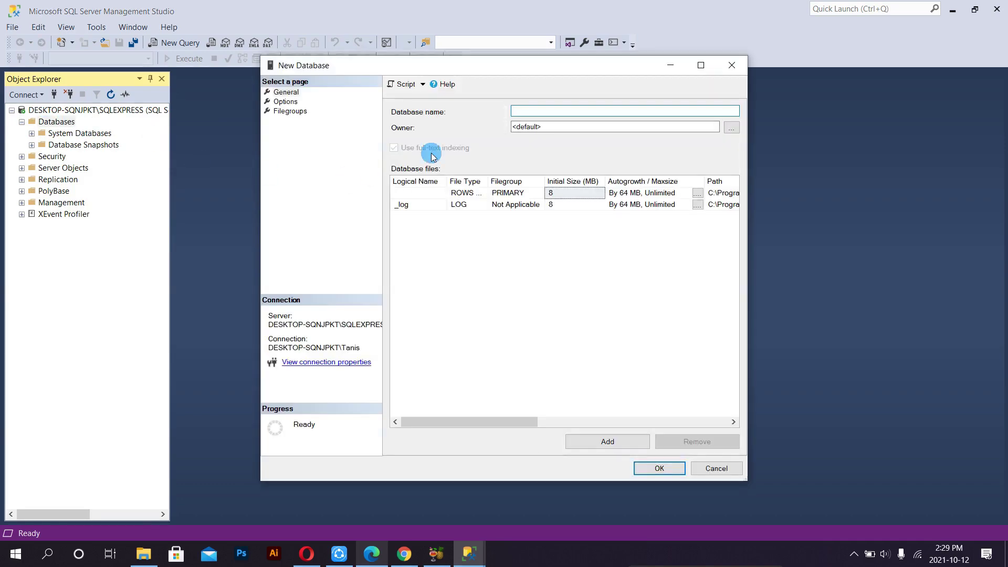
pyautogui.click(544, 111)
pyautogui.write('Test_')
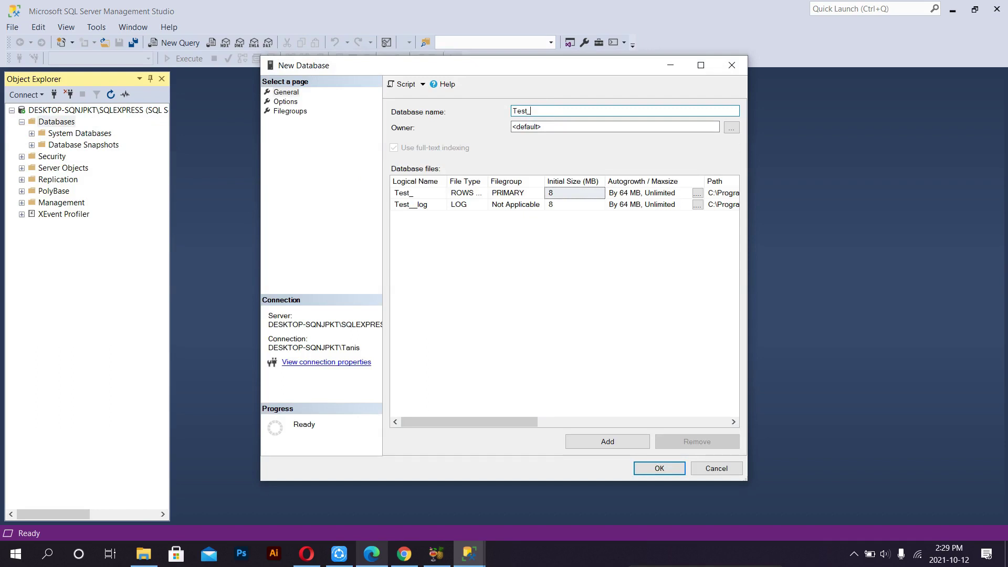
pyautogui.write('TanisWorld')
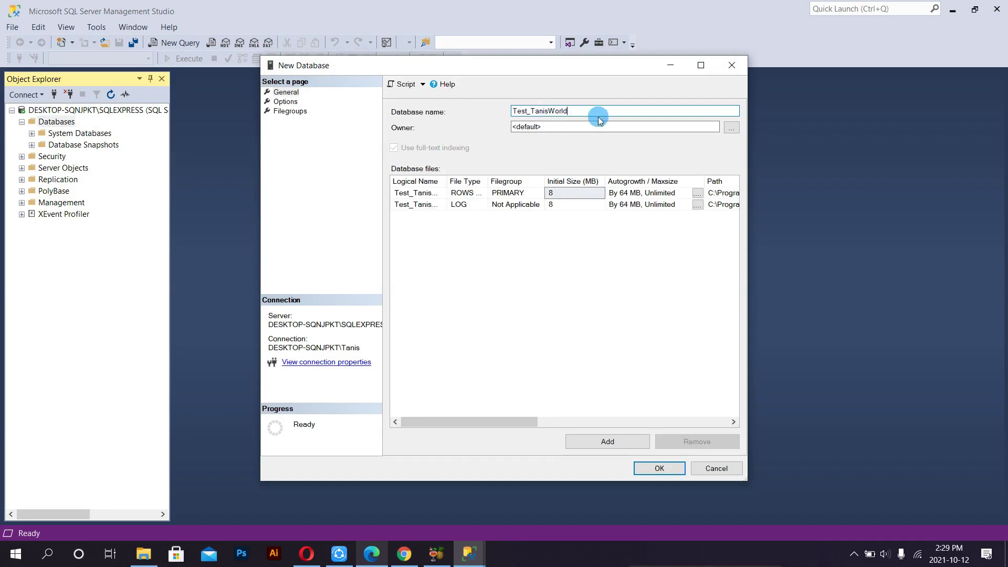
pyautogui.click(659, 470)
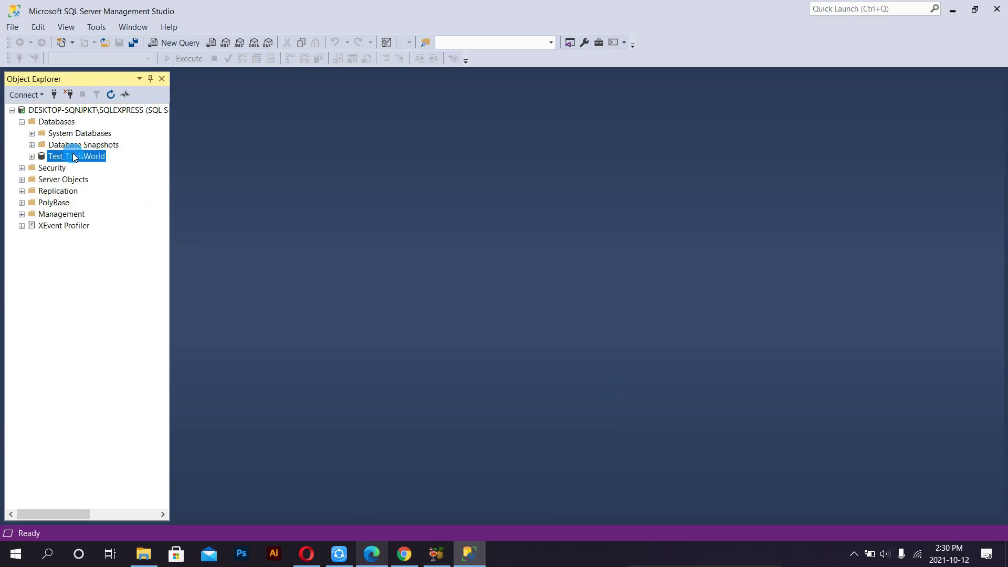
# Expand Test_TanisWorld and its Tables folder to reveal System, File, External and Graph Tables
pyautogui.click(31, 157)
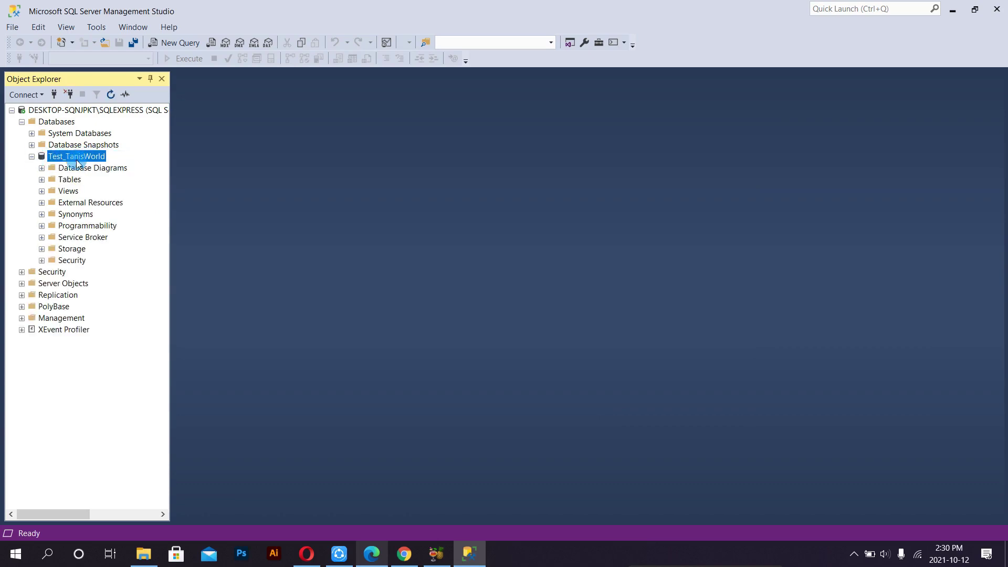
pyautogui.click(42, 179)
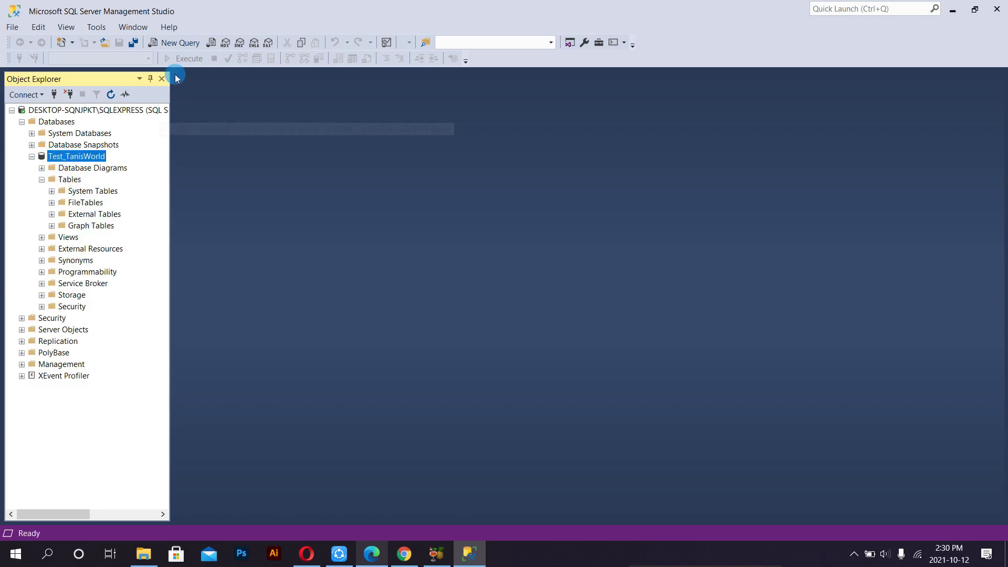
# Open a new query window on the Test_TanisWorld database
pyautogui.click(180, 43)
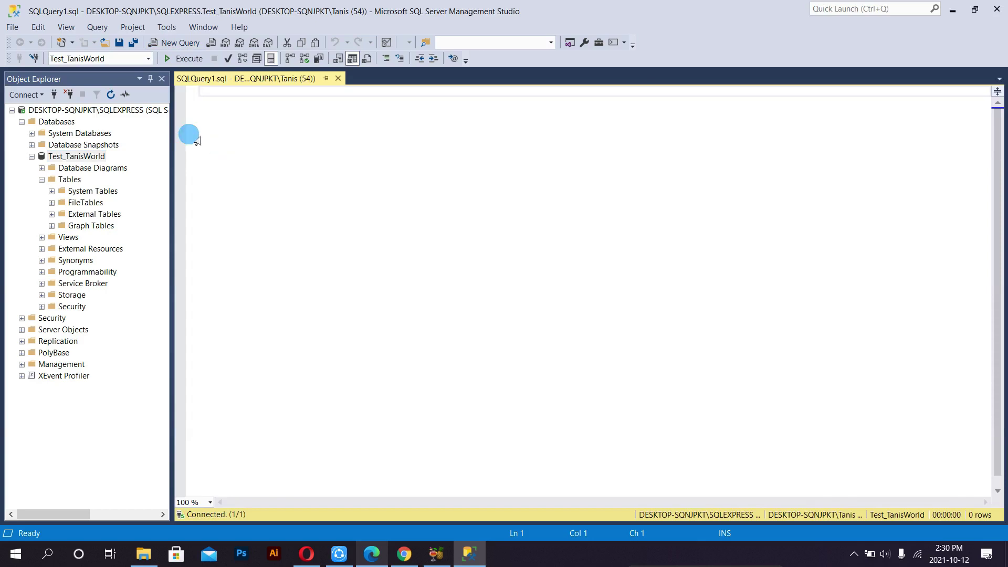
pyautogui.click(56, 59)
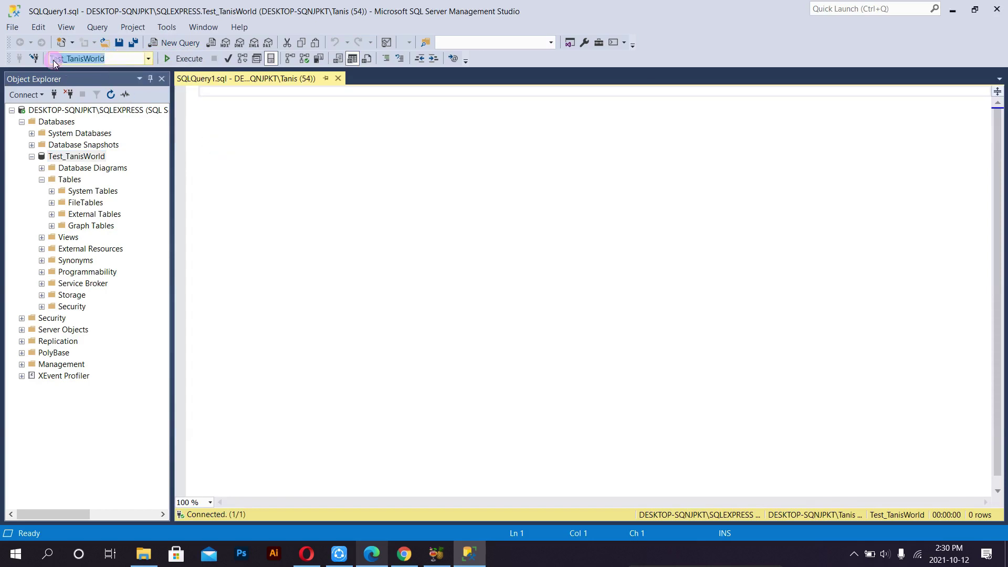
pyautogui.click(113, 56)
pyautogui.click(226, 93)
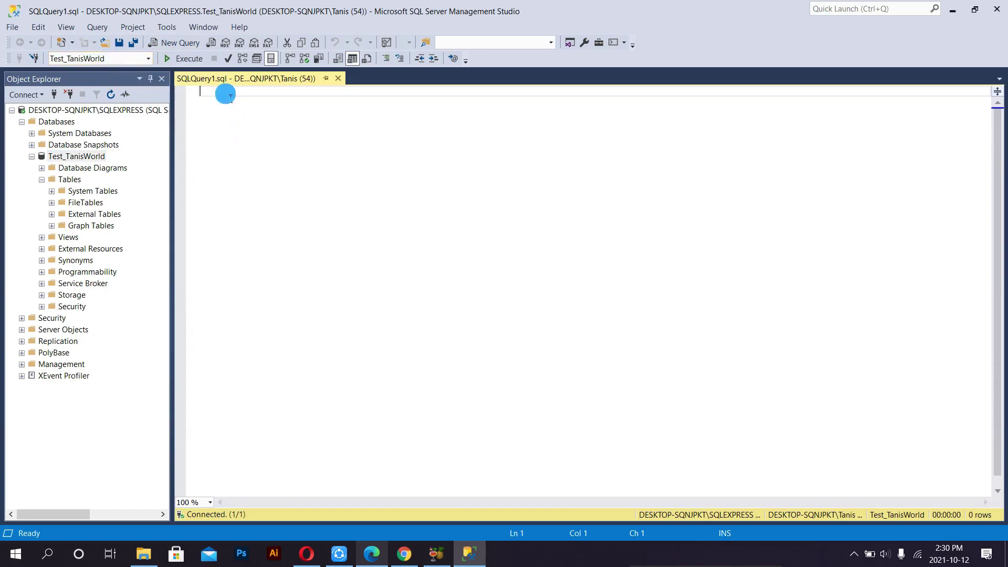
pyautogui.write('crea')
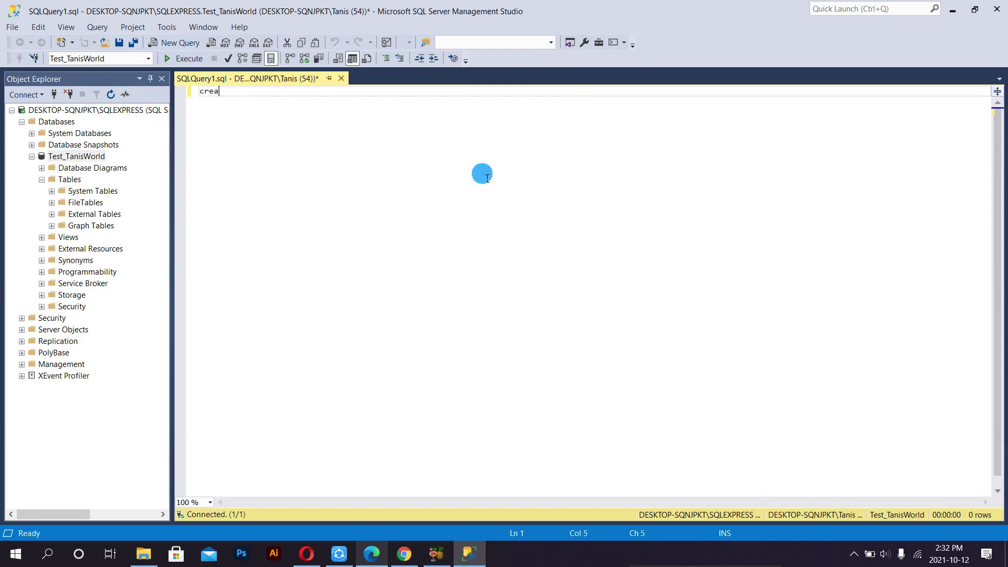
pyautogui.write('te table de')
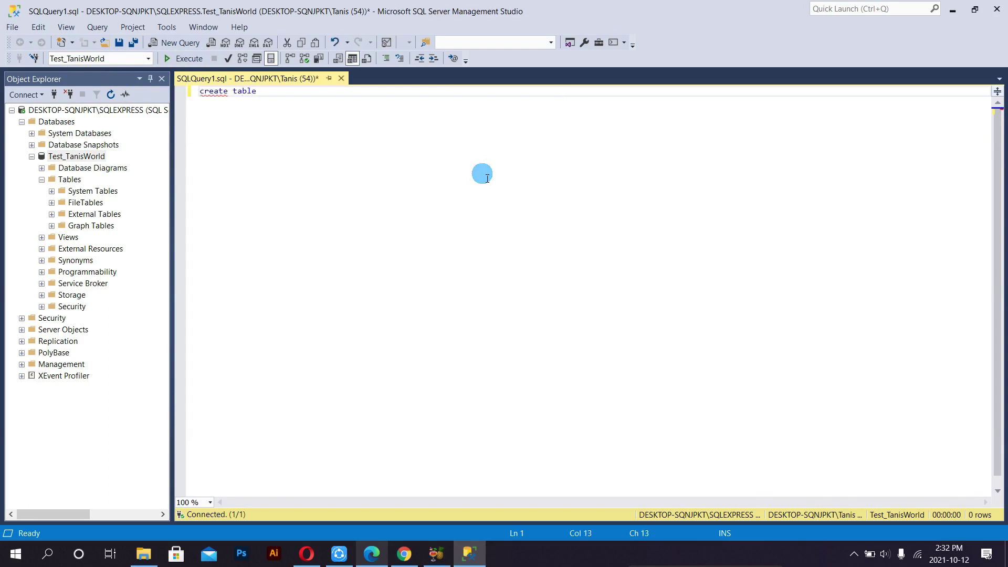
pyautogui.write('partment')
# Write create table department with dept_name varchar(30) primary key and dept_id smallint
pyautogui.press('Return')
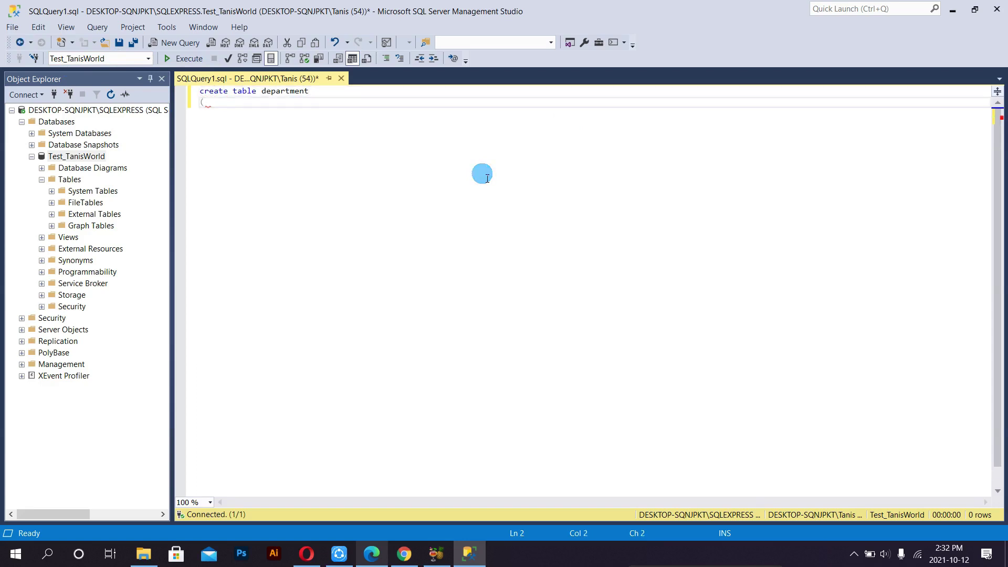
pyautogui.write('()')
pyautogui.press('Left')
pyautogui.press('Return')
pyautogui.press('Return')
pyautogui.press('Up')
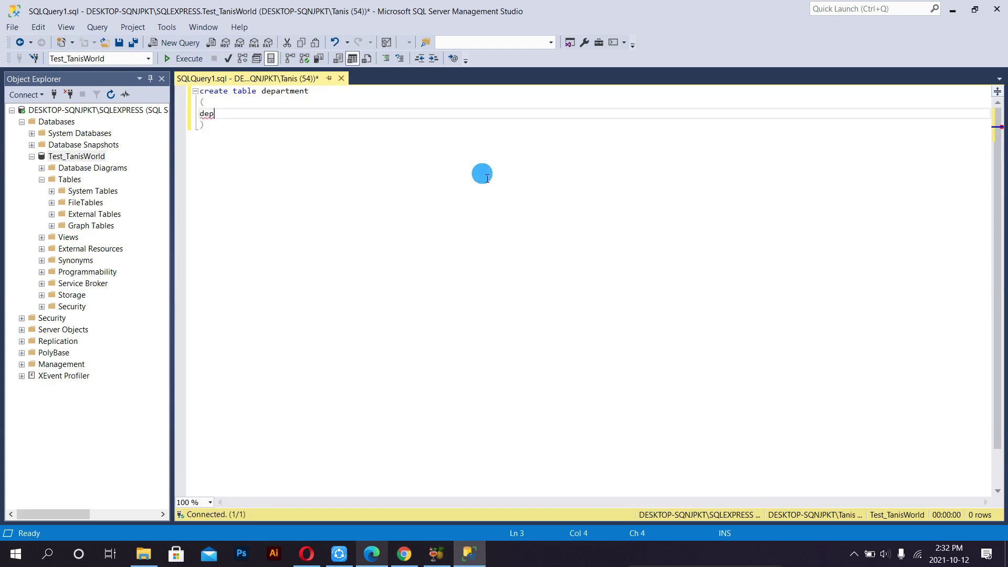
pyautogui.write('t_name var')
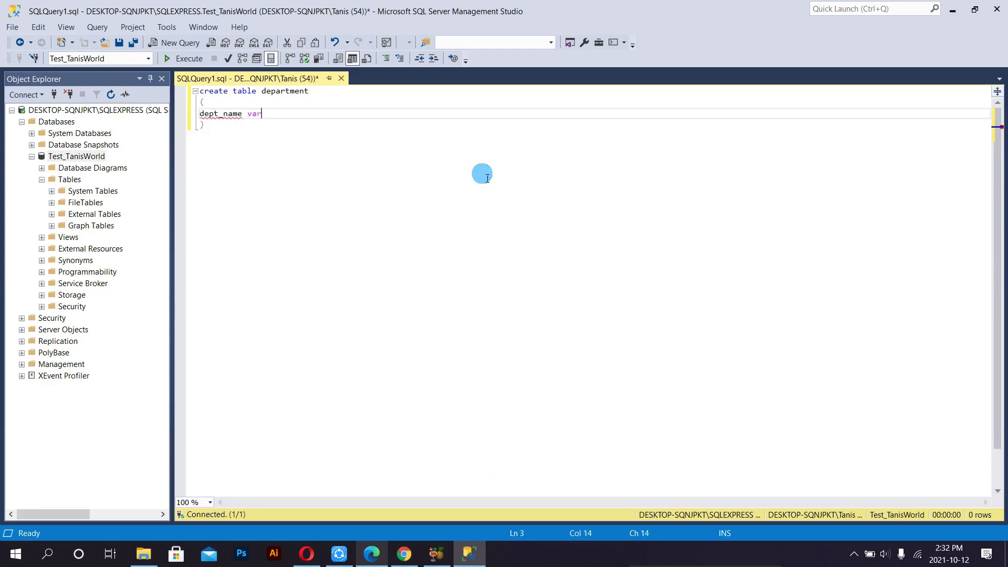
pyautogui.write('char(')
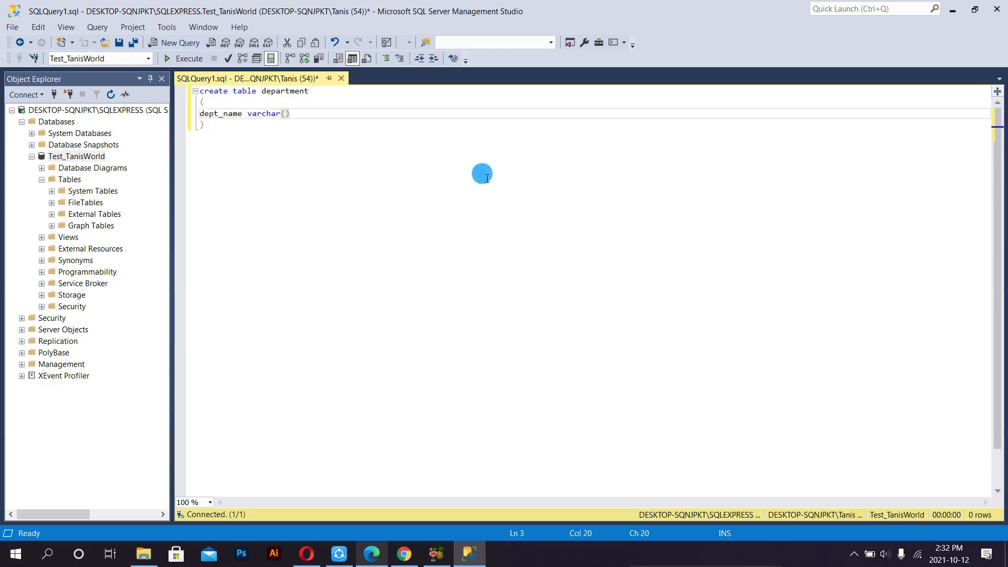
pyautogui.write('30) pr')
pyautogui.write('imary key,')
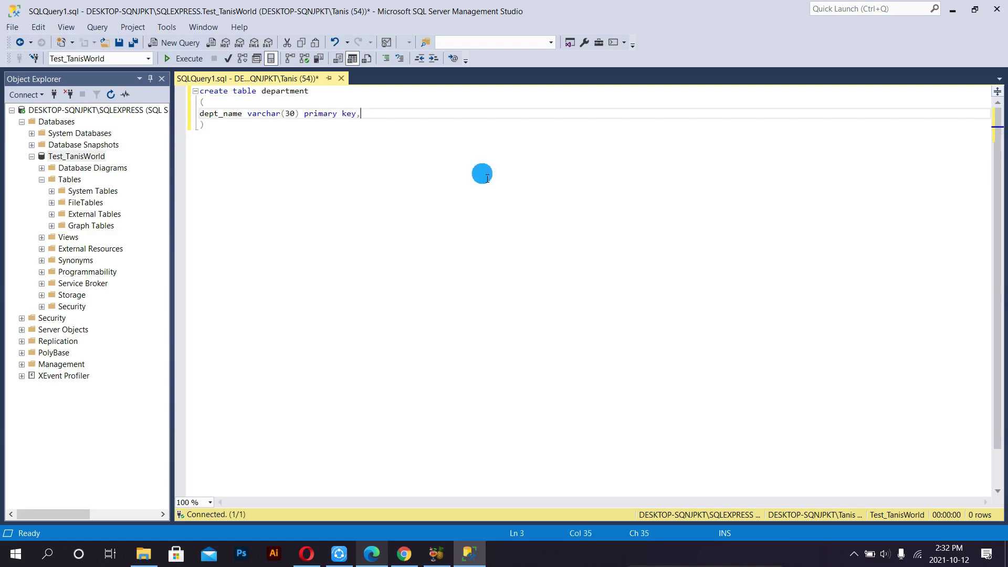
pyautogui.press('Return')
pyautogui.write('dept_id')
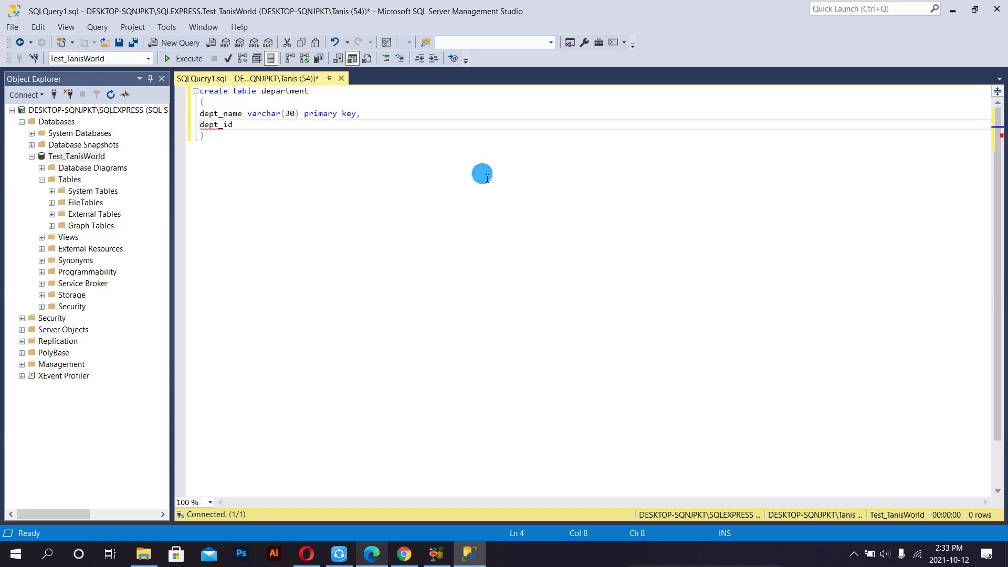
pyautogui.write('small')
pyautogui.write('int')
# Run the whole CREATE TABLE department statement and confirm 'Commands completed successfully'
pyautogui.moveTo(243, 162); pyautogui.dragTo(197, 92)
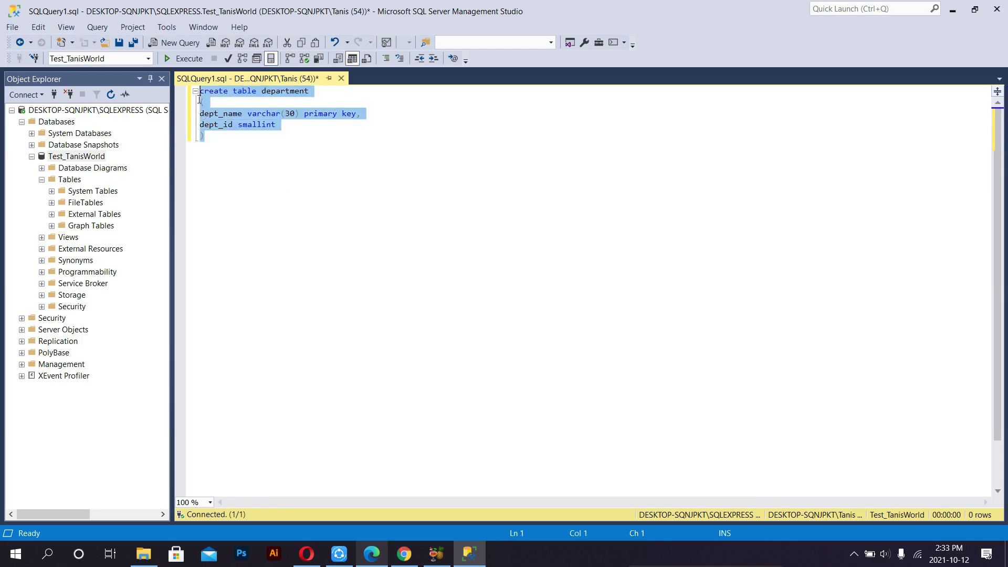
pyautogui.click(183, 59)
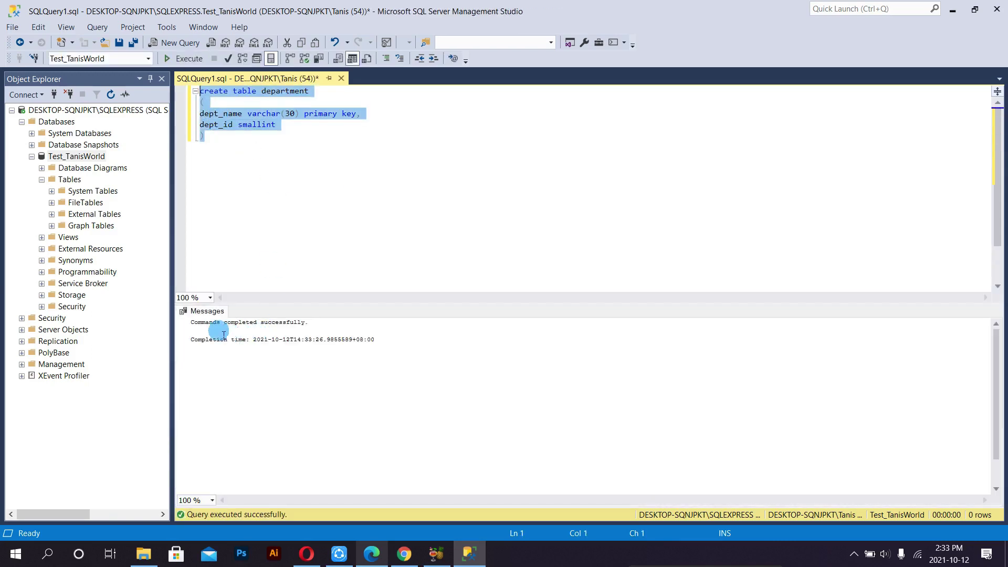
pyautogui.moveTo(314, 321); pyautogui.dragTo(191, 322)
pyautogui.keyDown('ctrl'); pyautogui.scroll(1, 316, 327); pyautogui.keyUp('ctrl')
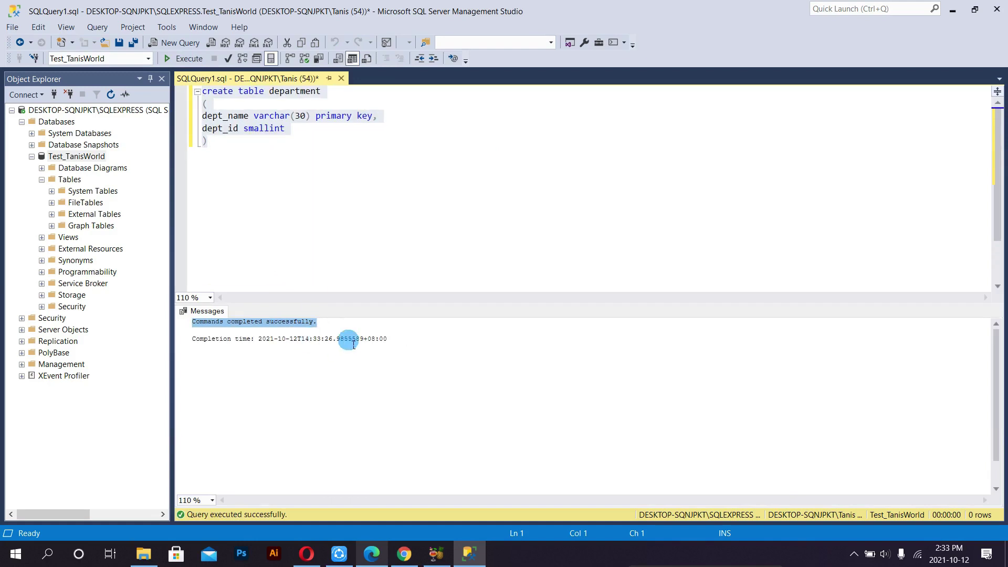